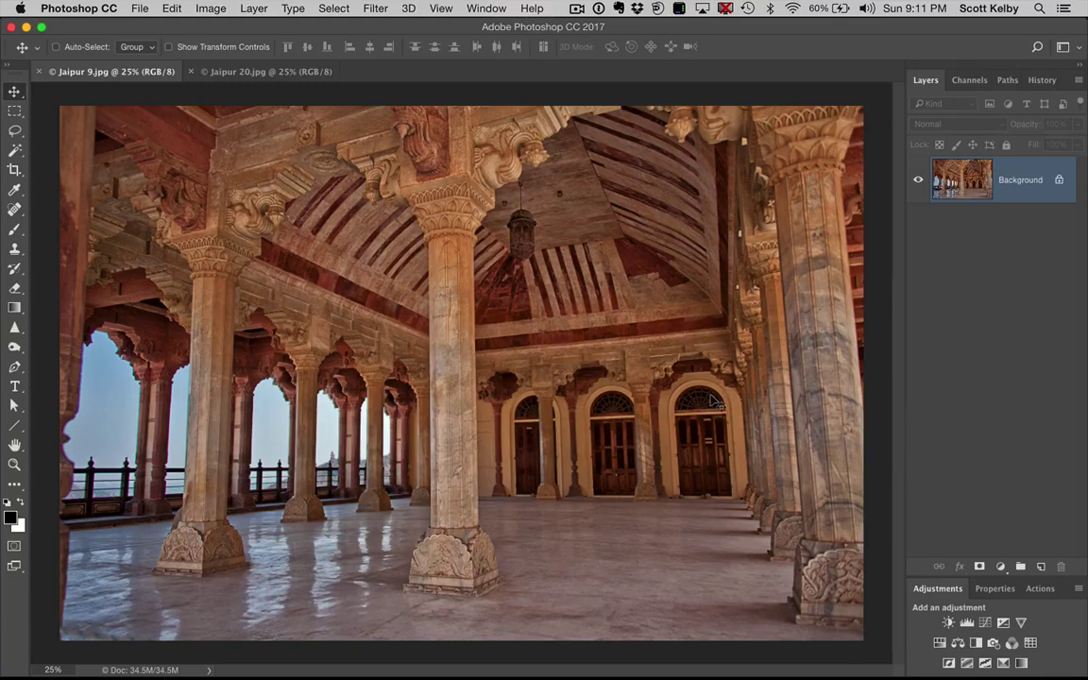
# Open Jaipur 9.jpg in the Camera Raw Filter from the Filter menu.
pyautogui.click(375, 7)
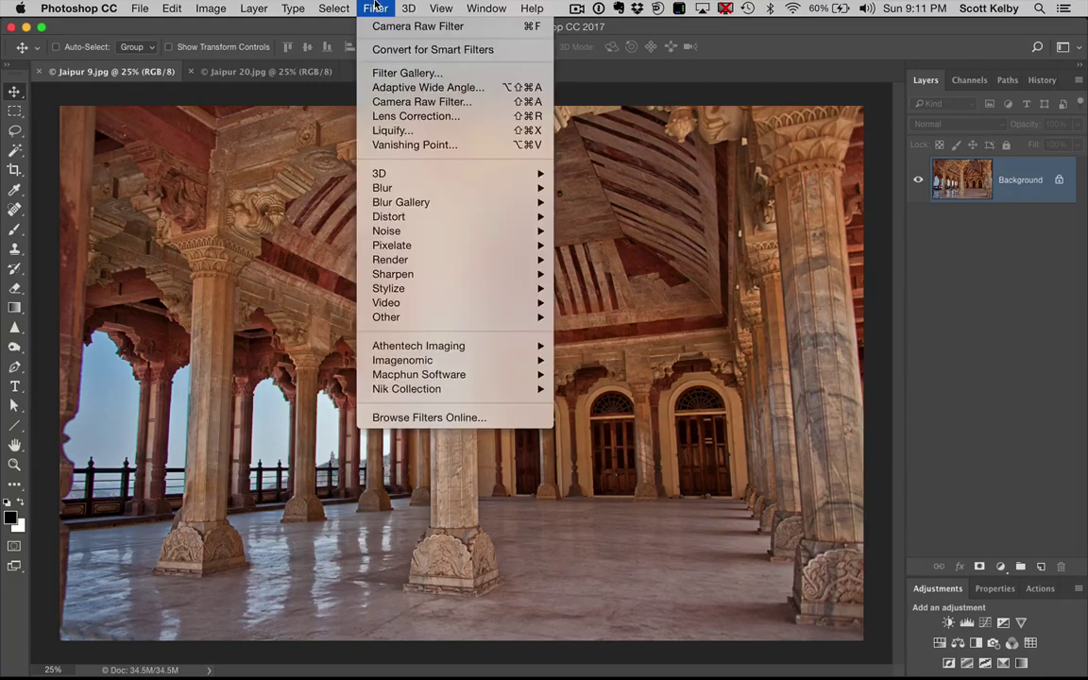
pyautogui.click(485, 103)
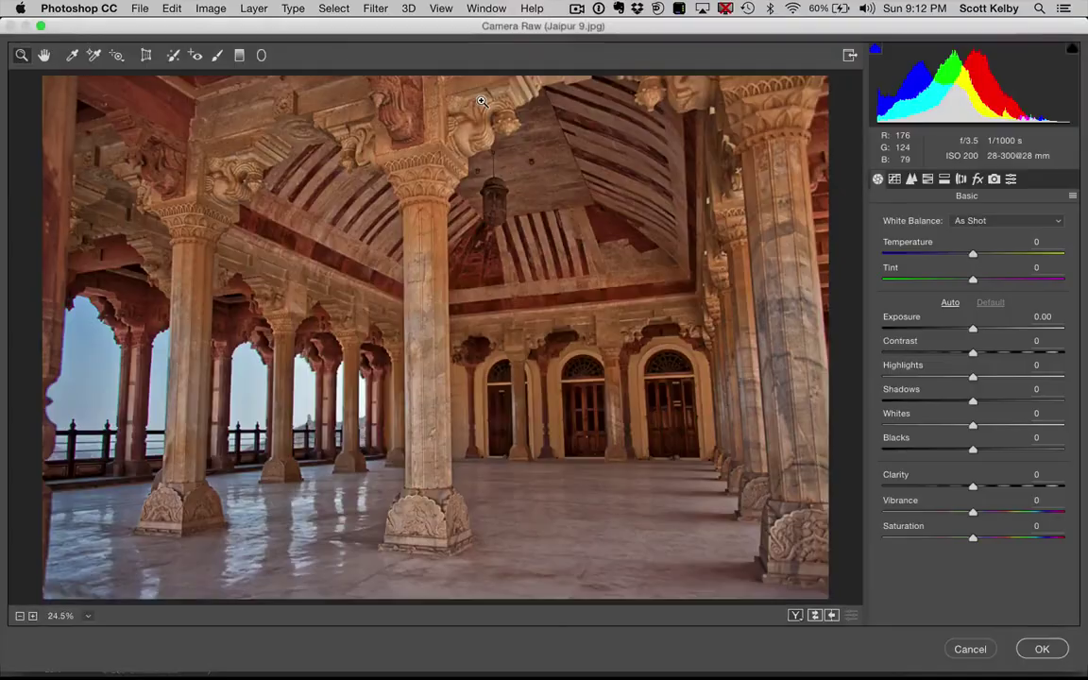
# Switch Camera Raw to the Transform tool to show the Upright and Transform sliders.
pyautogui.click(146, 54)
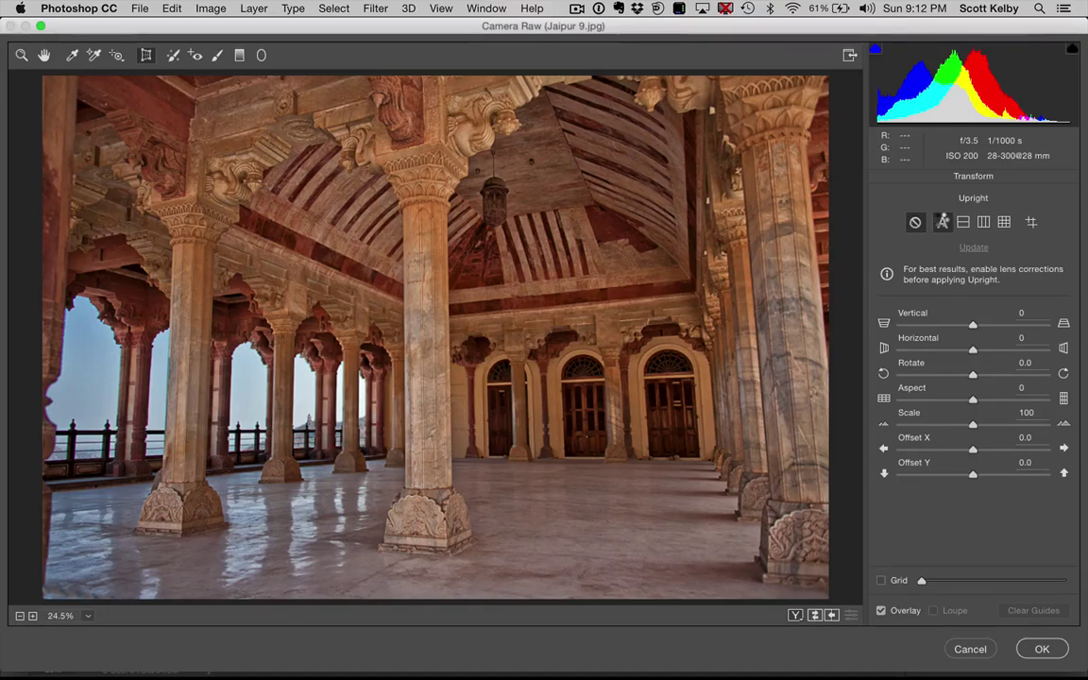
# Apply Auto Upright, then adjust to Vertical +12, Horizontal -15 and Rotate +0.4.
pyautogui.click(941, 221)
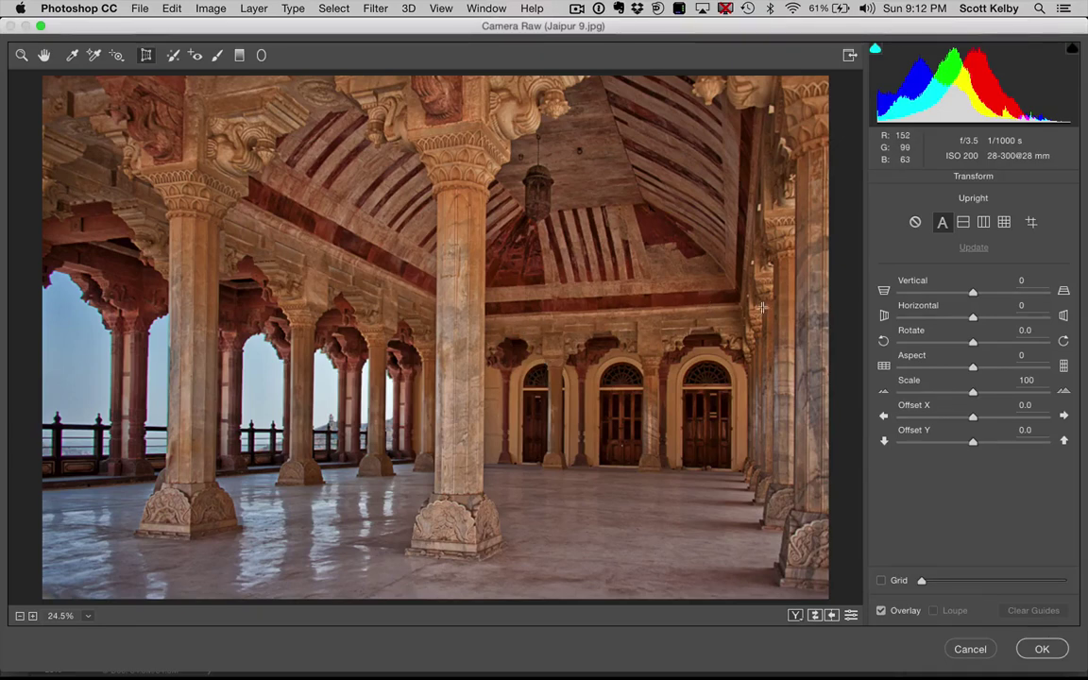
pyautogui.moveTo(970, 315)
pyautogui.mouseDown()
pyautogui.moveTo(959, 317)
pyautogui.moveTo(982, 322)
pyautogui.mouseUp()
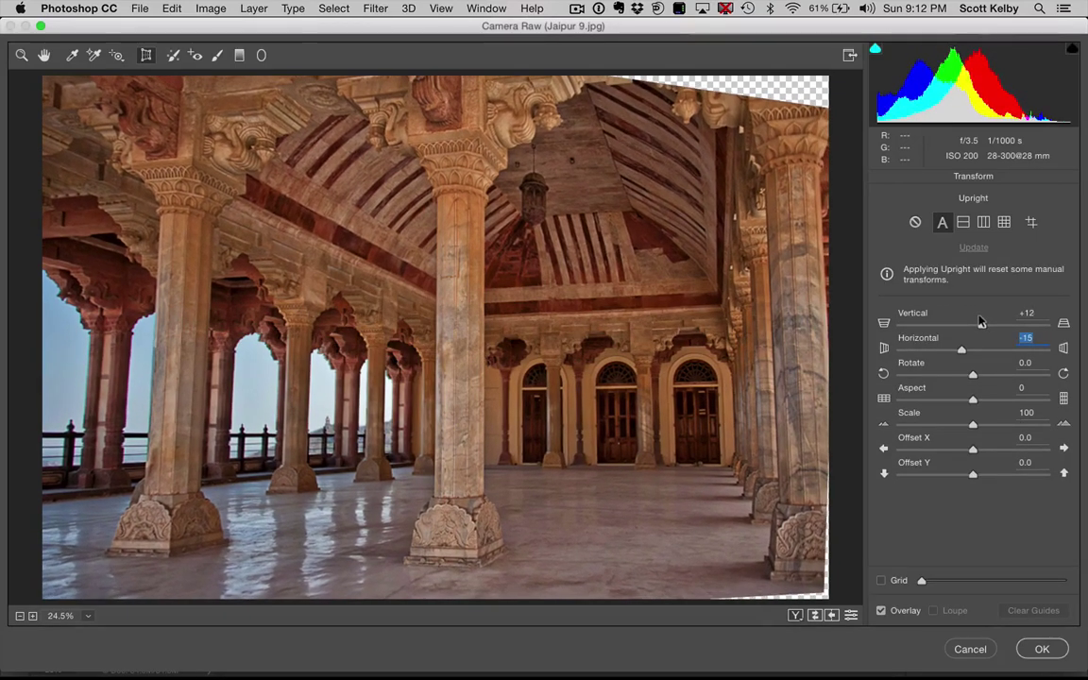
pyautogui.moveTo(973, 375); pyautogui.dragTo(974, 375)
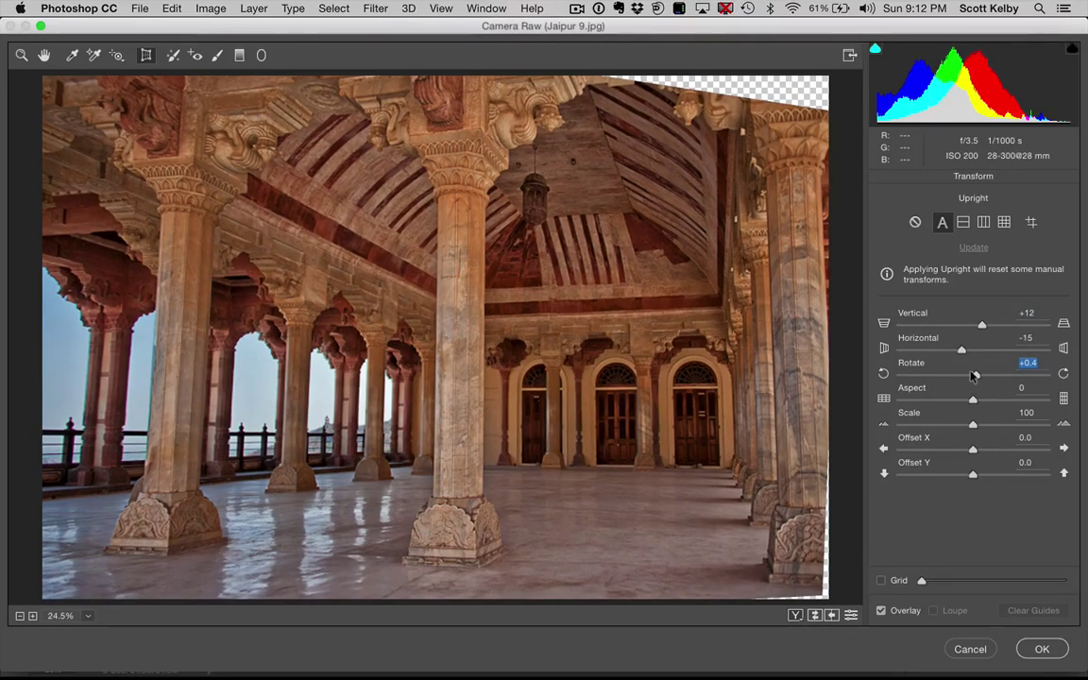
# Toggle the before/after preview to compare the correction with the original photo.
pyautogui.click(850, 615)
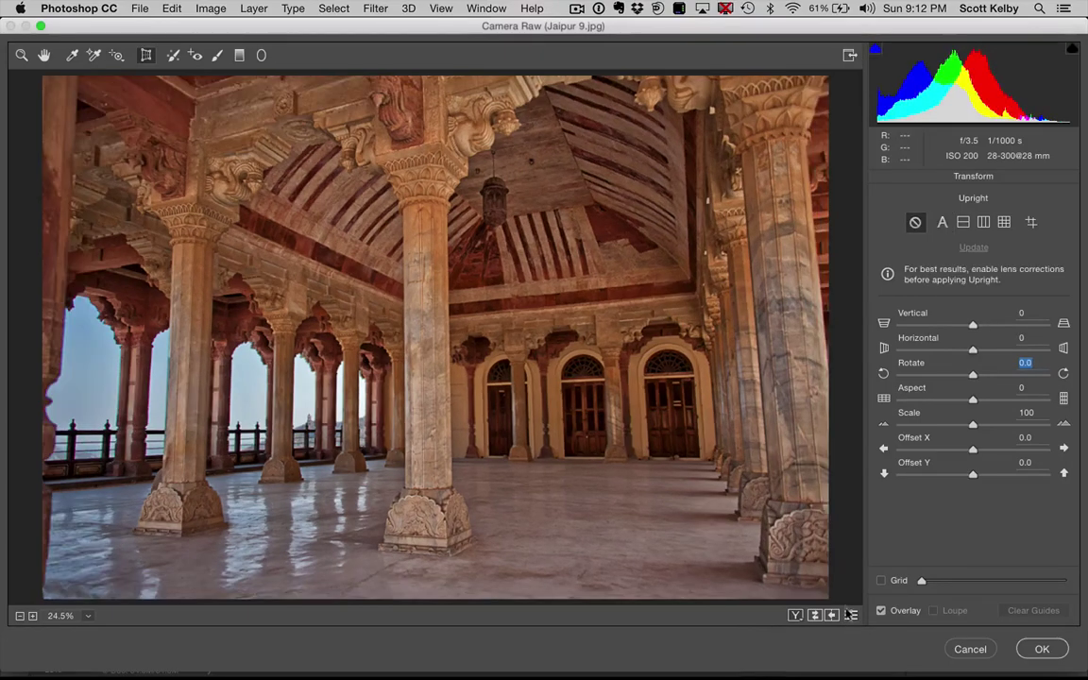
pyautogui.click(850, 615)
pyautogui.click(850, 614)
pyautogui.click(850, 615)
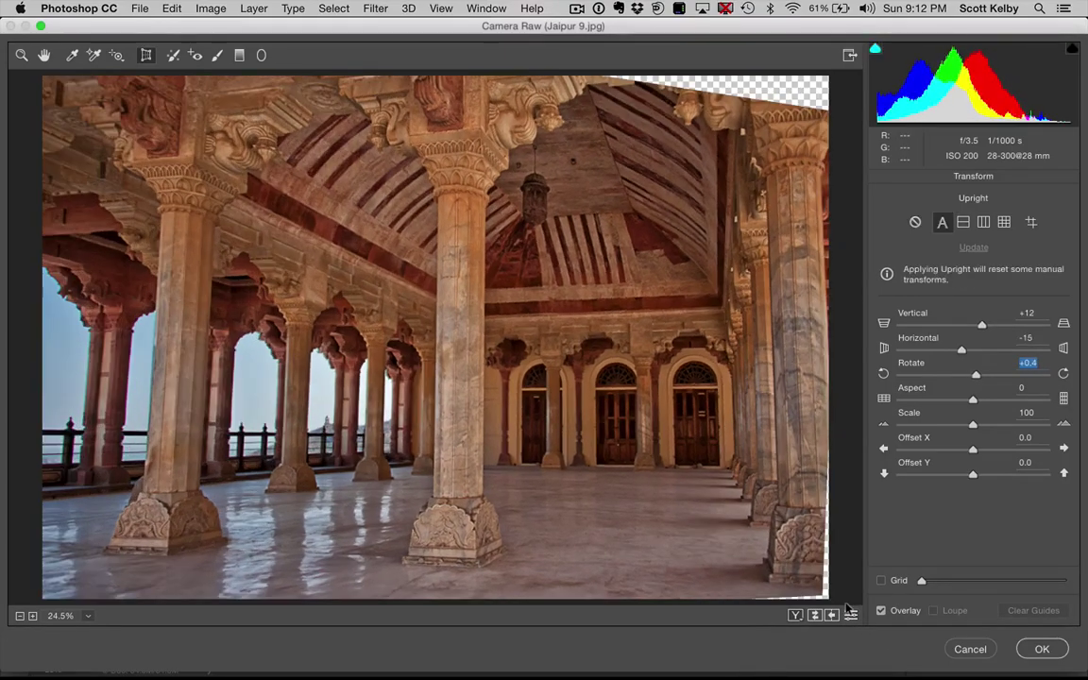
pyautogui.click(850, 615)
pyautogui.click(850, 615)
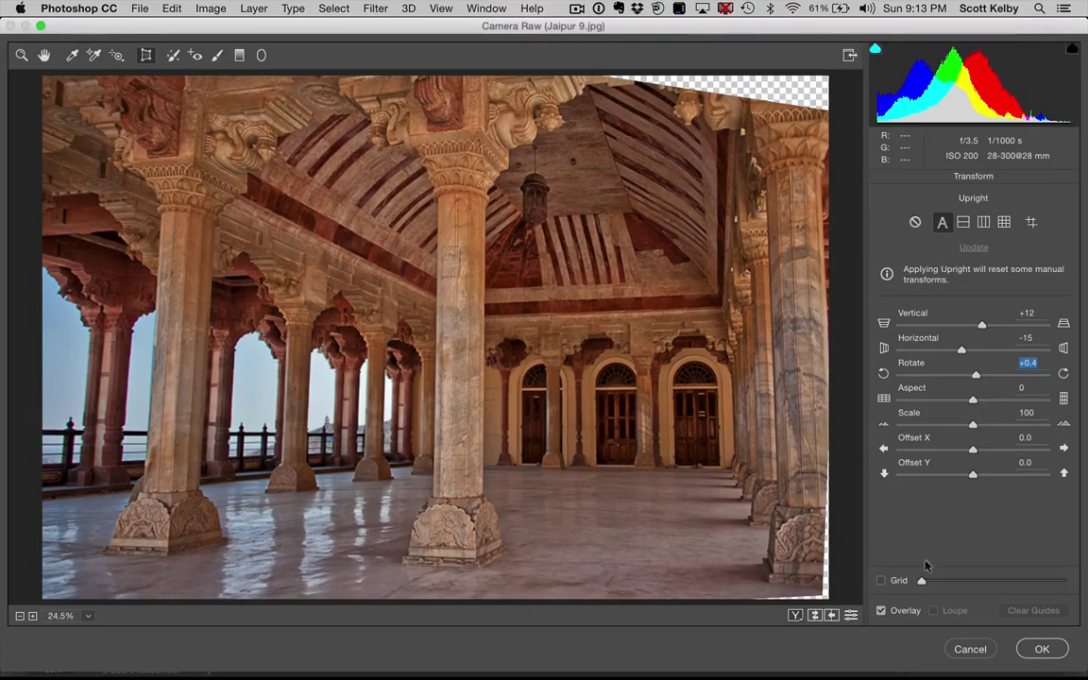
# Reset transforms and draw Guided Upright guides on the central pillar, right pillar and ceiling beam.
pyautogui.press('alt')
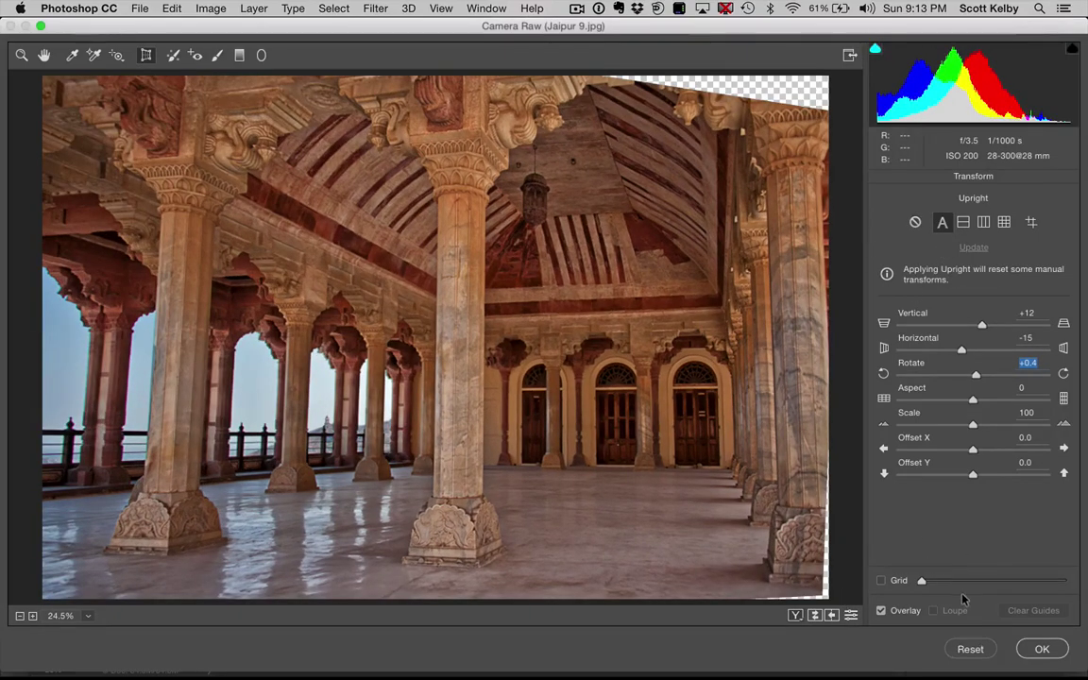
pyautogui.keyDown('alt'); pyautogui.click(970, 649); pyautogui.keyUp('alt')
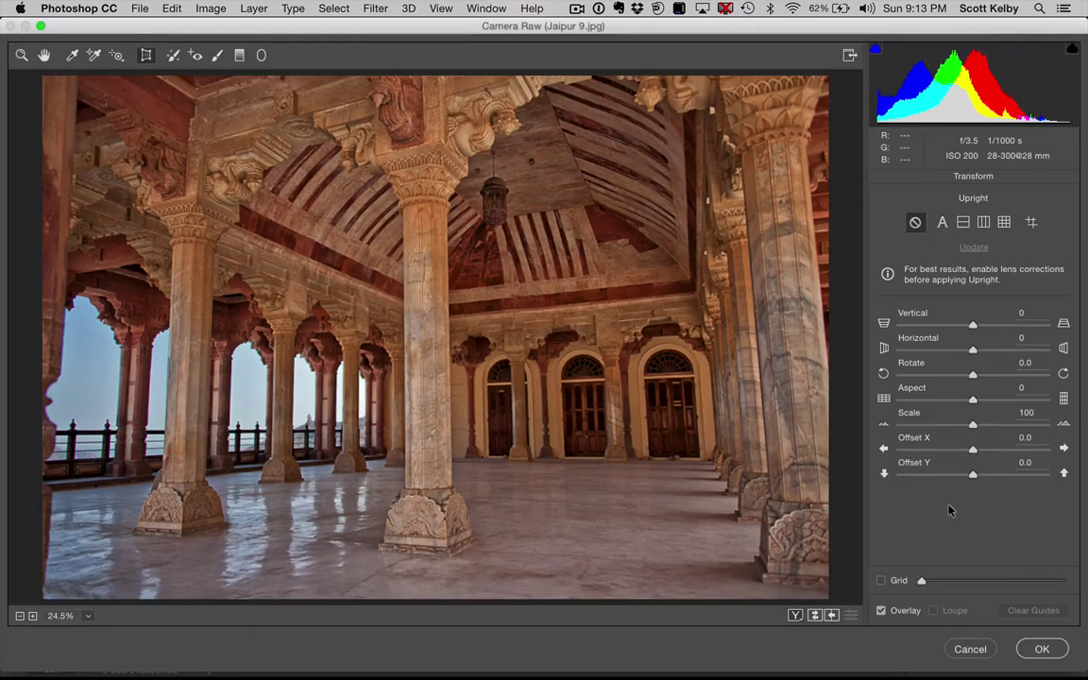
pyautogui.hotkey('shift', 't')
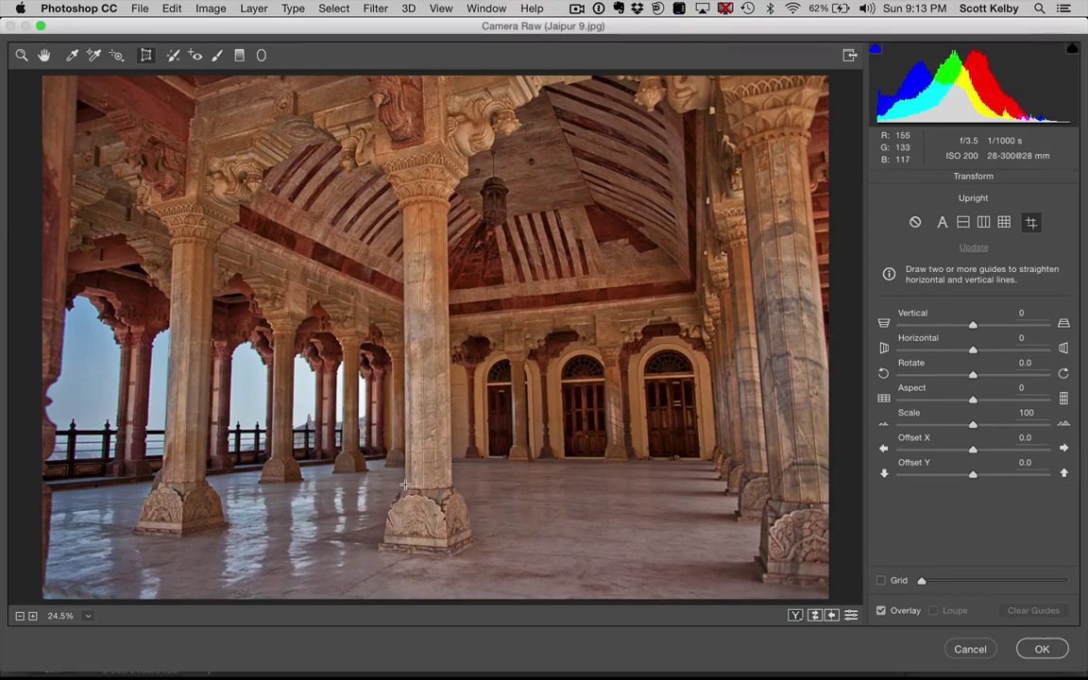
pyautogui.moveTo(404, 486); pyautogui.dragTo(403, 243)
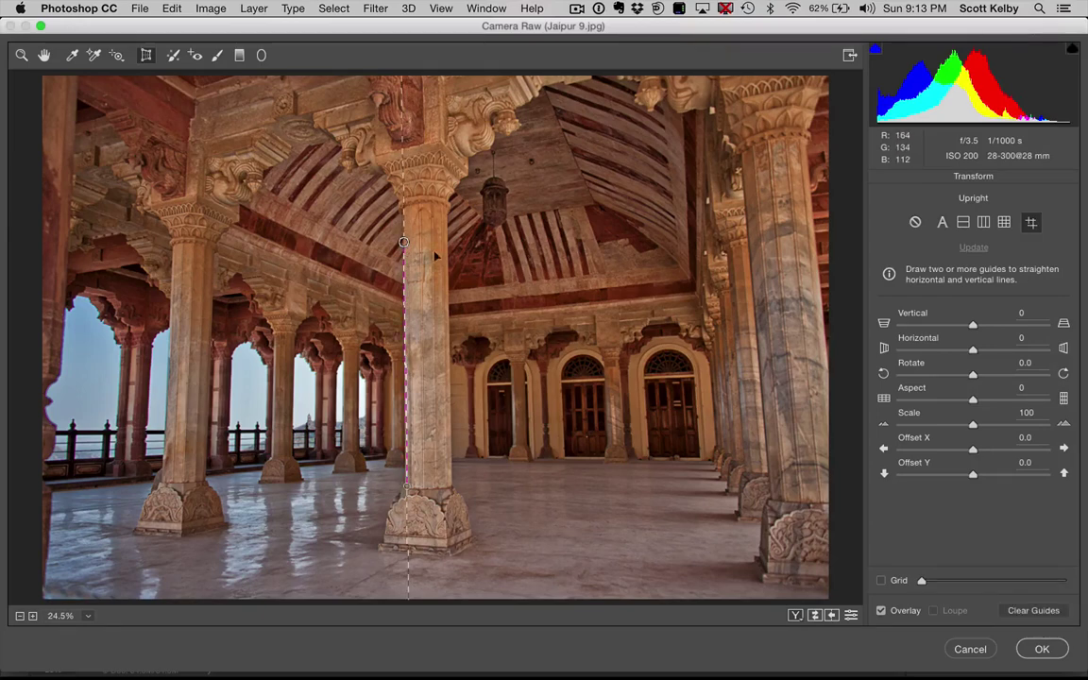
pyautogui.moveTo(774, 498); pyautogui.dragTo(745, 214)
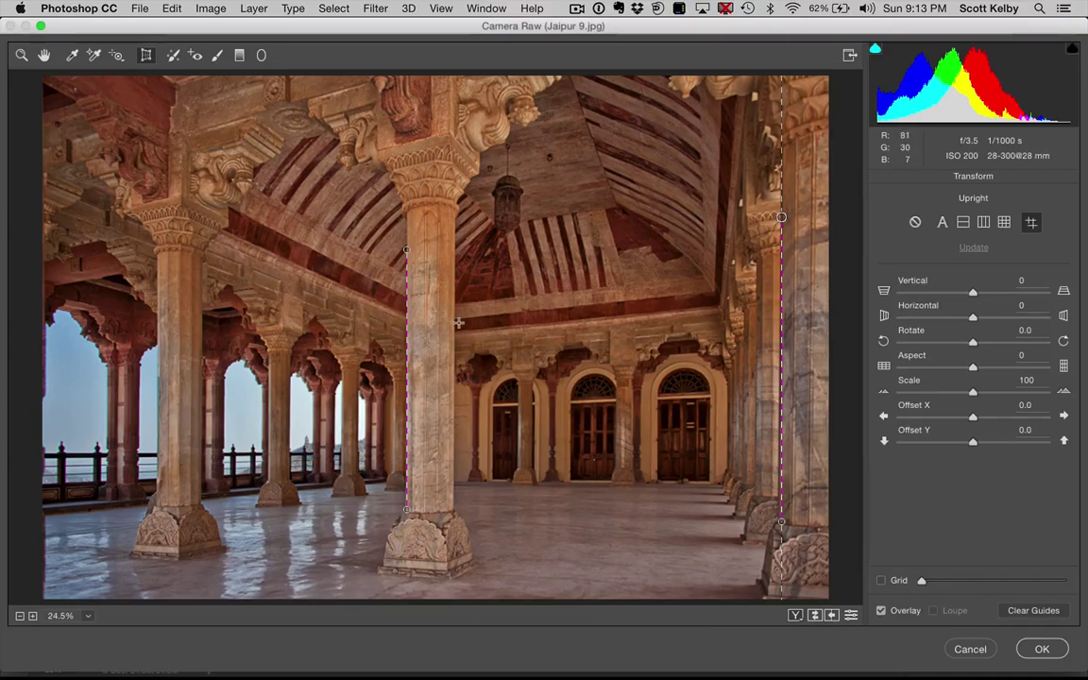
pyautogui.moveTo(458, 318); pyautogui.dragTo(693, 294)
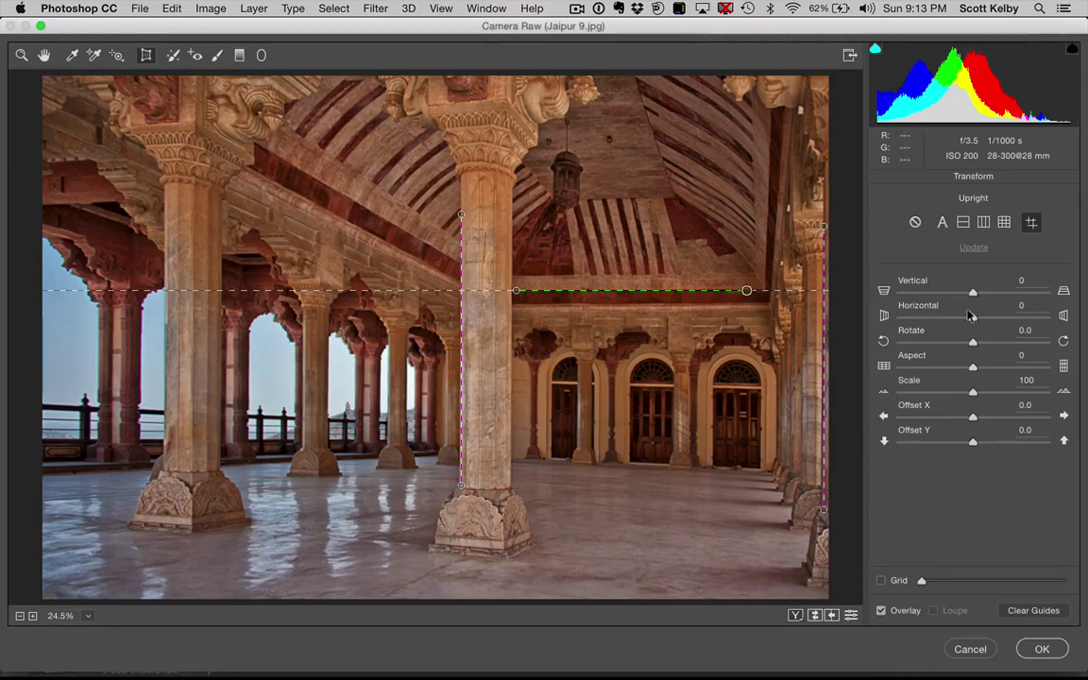
# Refine the guided correction to Vertical +1, Horizontal -5 and Rotate -0.9.
pyautogui.moveTo(970, 315); pyautogui.dragTo(970, 316)
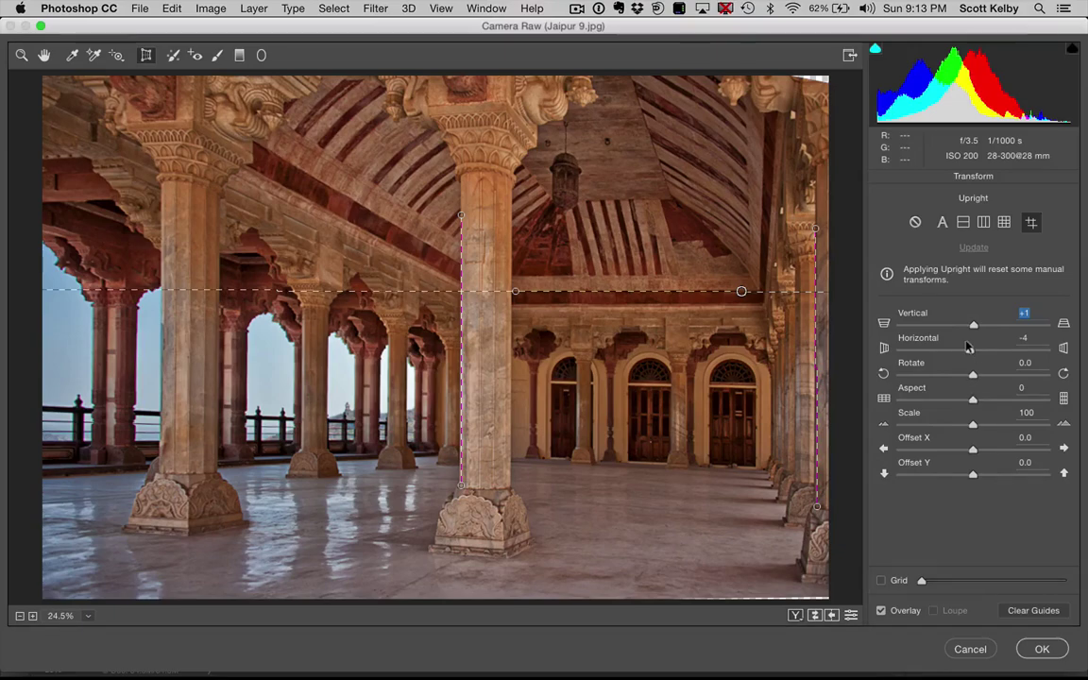
pyautogui.moveTo(967, 348); pyautogui.dragTo(969, 375)
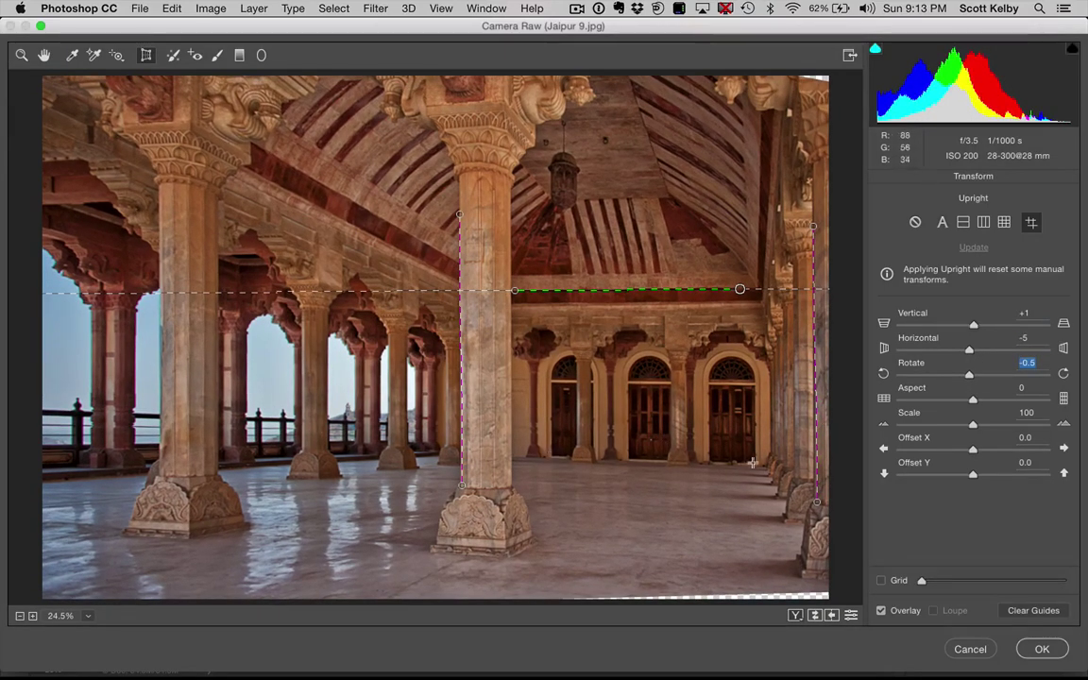
pyautogui.press('Down')
pyautogui.press('Down')
pyautogui.press('Down')
pyautogui.press('Down')
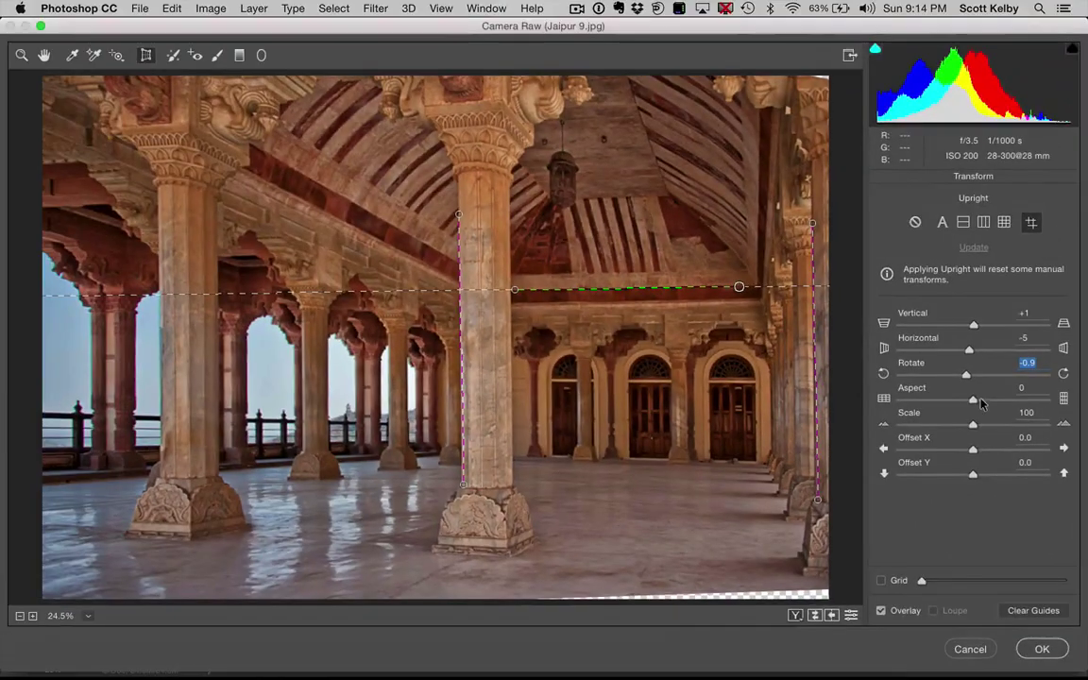
# Set Aspect to +7 and apply the Camera Raw corrections to the photo.
pyautogui.moveTo(972, 397)
pyautogui.mouseDown()
pyautogui.moveTo(992, 398)
pyautogui.moveTo(952, 400)
pyautogui.mouseUp()
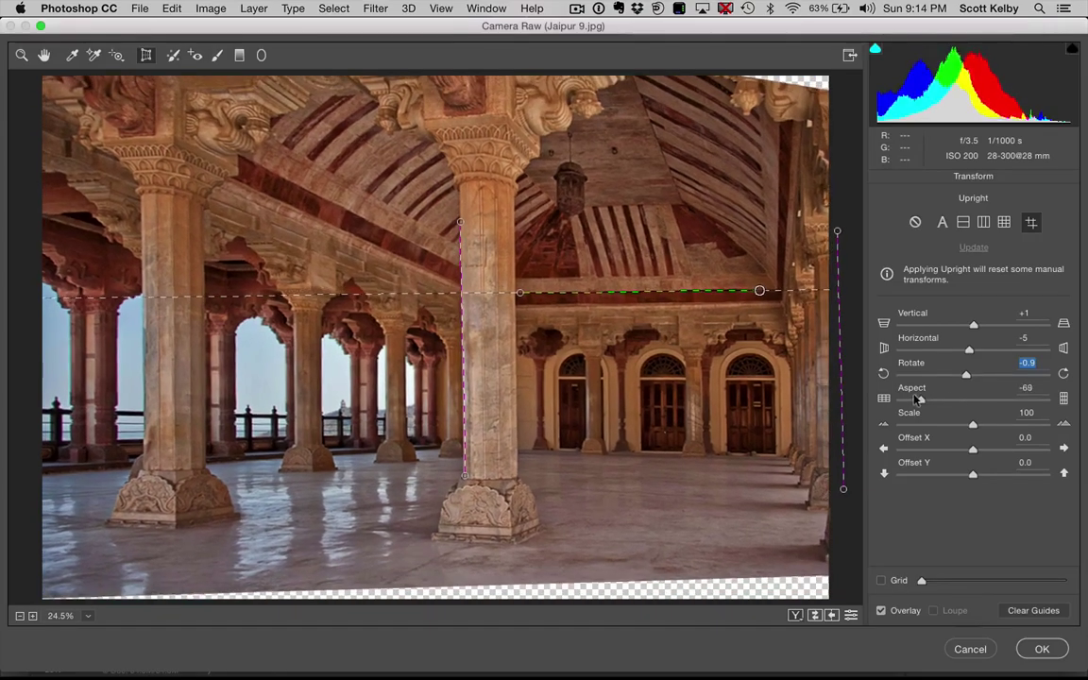
pyautogui.moveTo(919, 400); pyautogui.dragTo(976, 402)
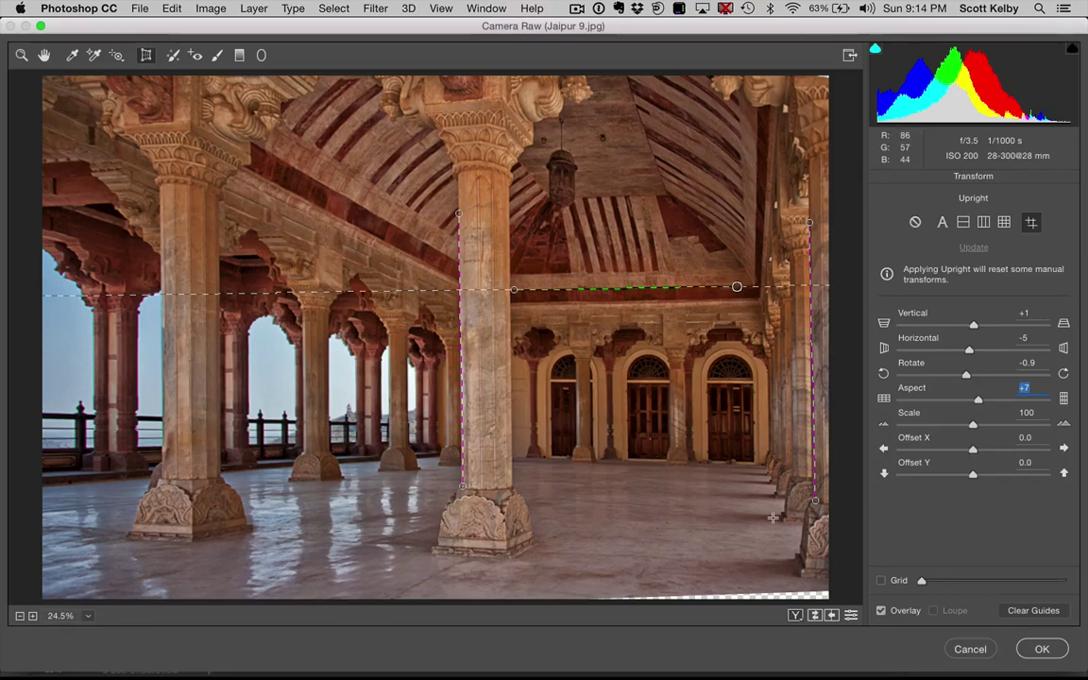
pyautogui.click(1042, 647)
# Compare the corrected photo with the original, then marquee-select the left strip holding the leftmost column.
pyautogui.press('super+z')
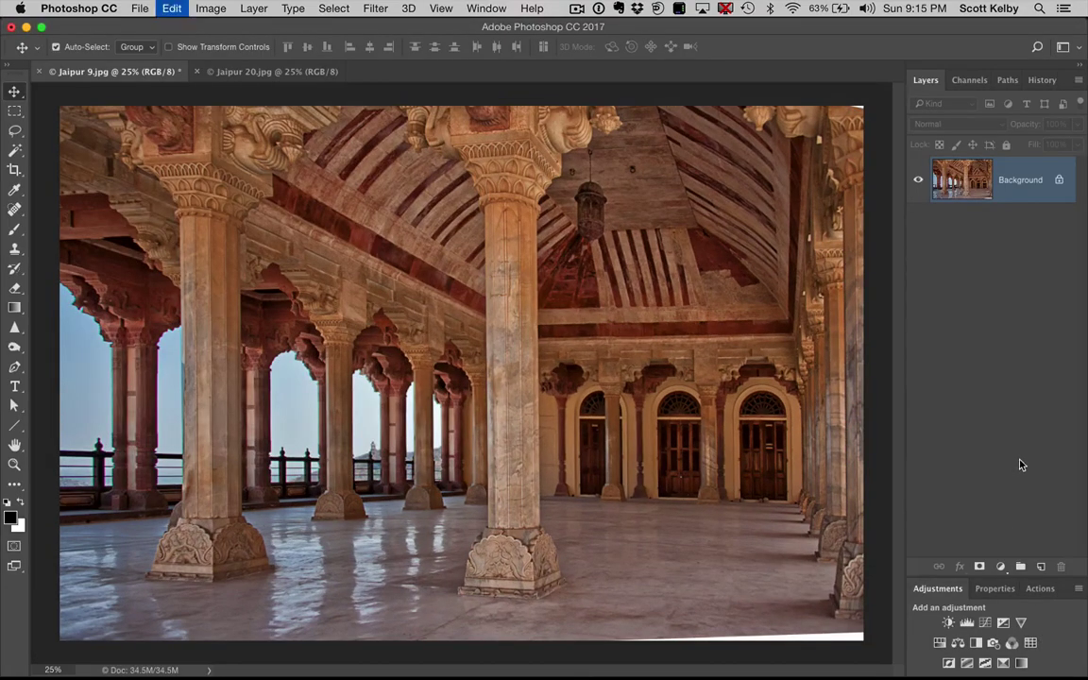
pyautogui.press('super+z')
pyautogui.press('super+z')
pyautogui.press('super+z')
pyautogui.press('super+z')
pyautogui.click(15, 111)
pyautogui.moveTo(50, 93); pyautogui.dragTo(227, 653)
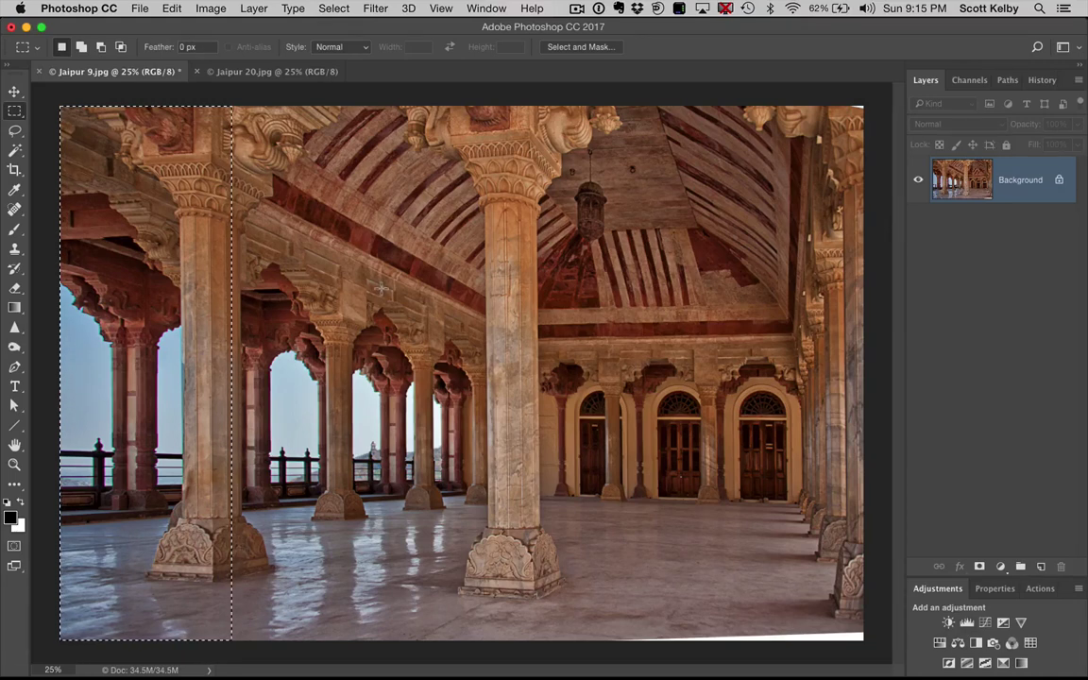
# Transform the selected strip narrower to about 81% width from its left side, then deselect.
pyautogui.press('super+t')
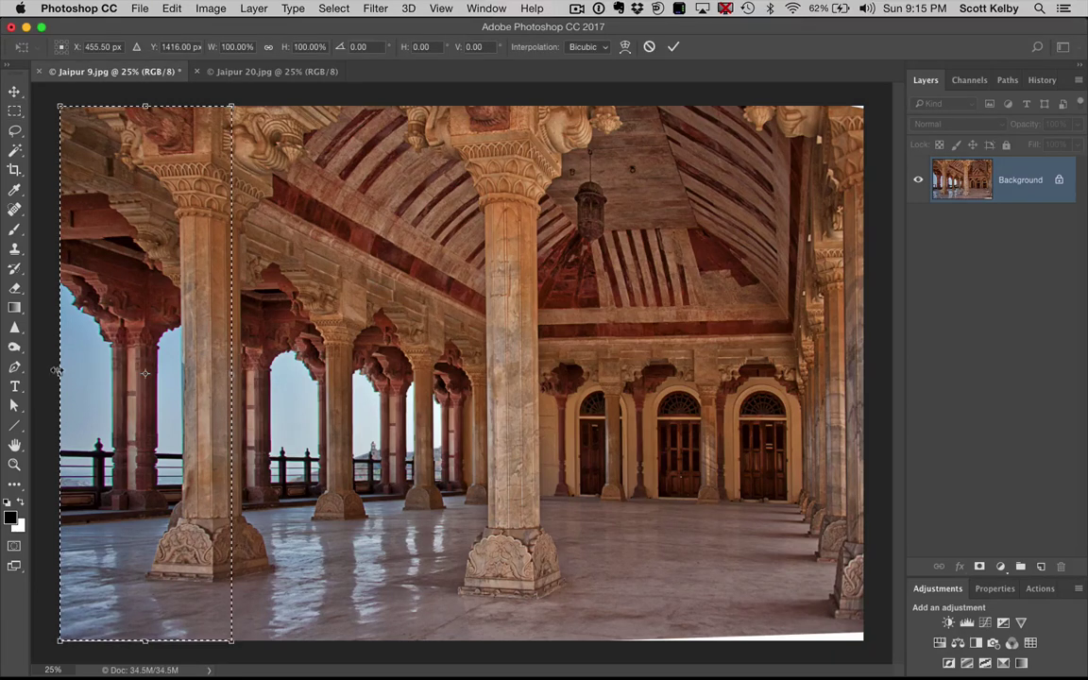
pyautogui.moveTo(58, 371); pyautogui.dragTo(89, 371)
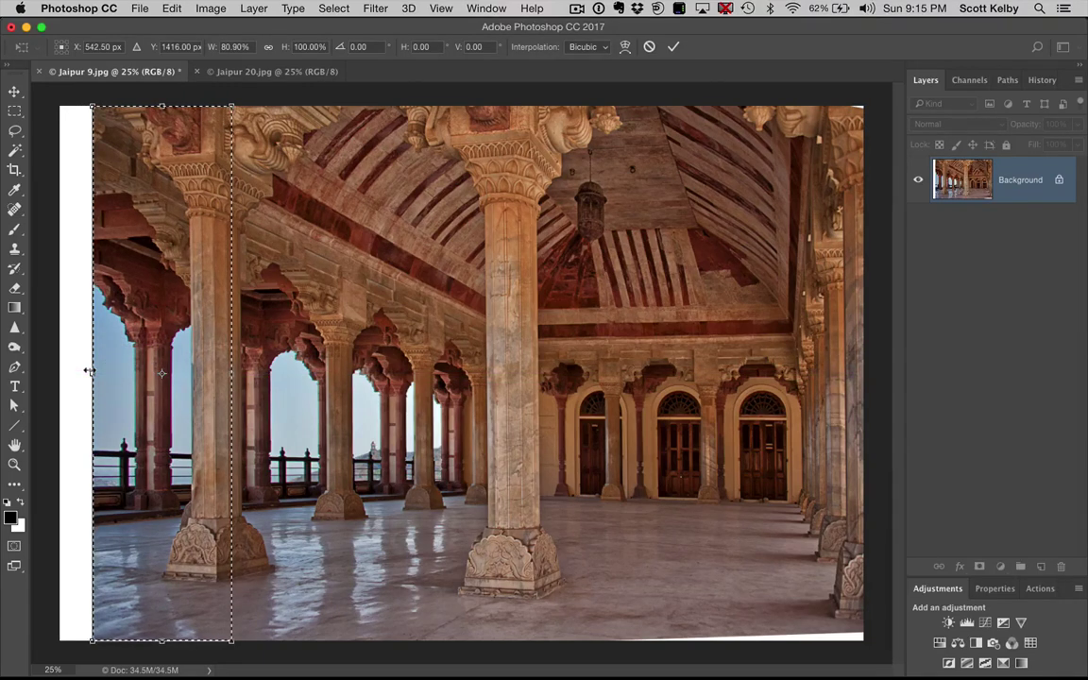
pyautogui.press('Return')
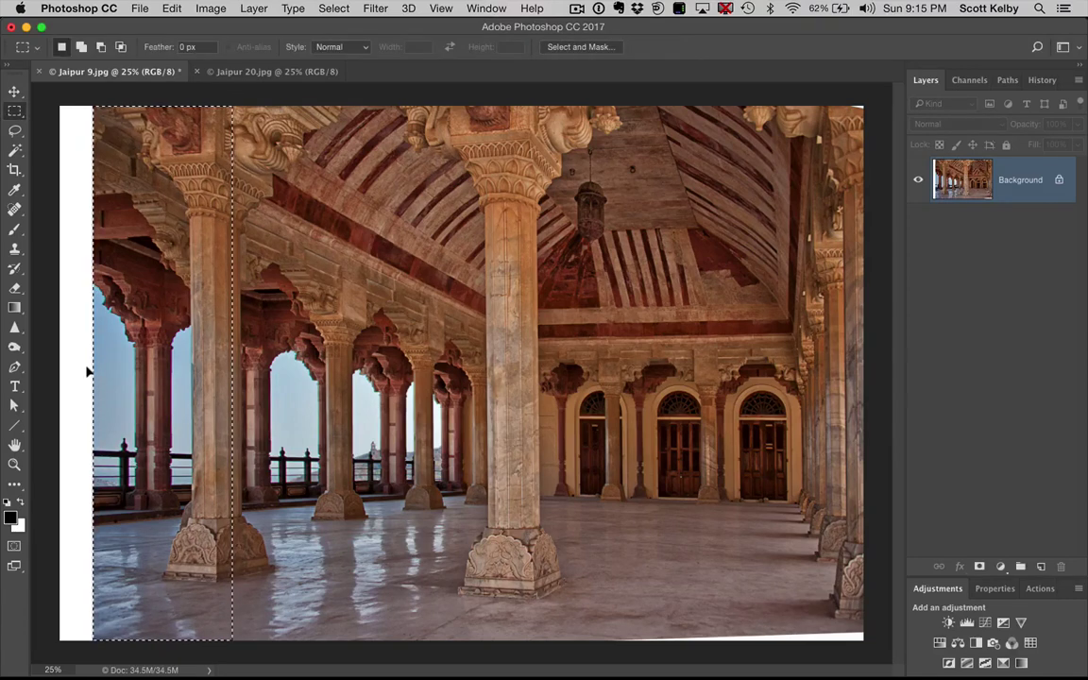
pyautogui.press('super+d')
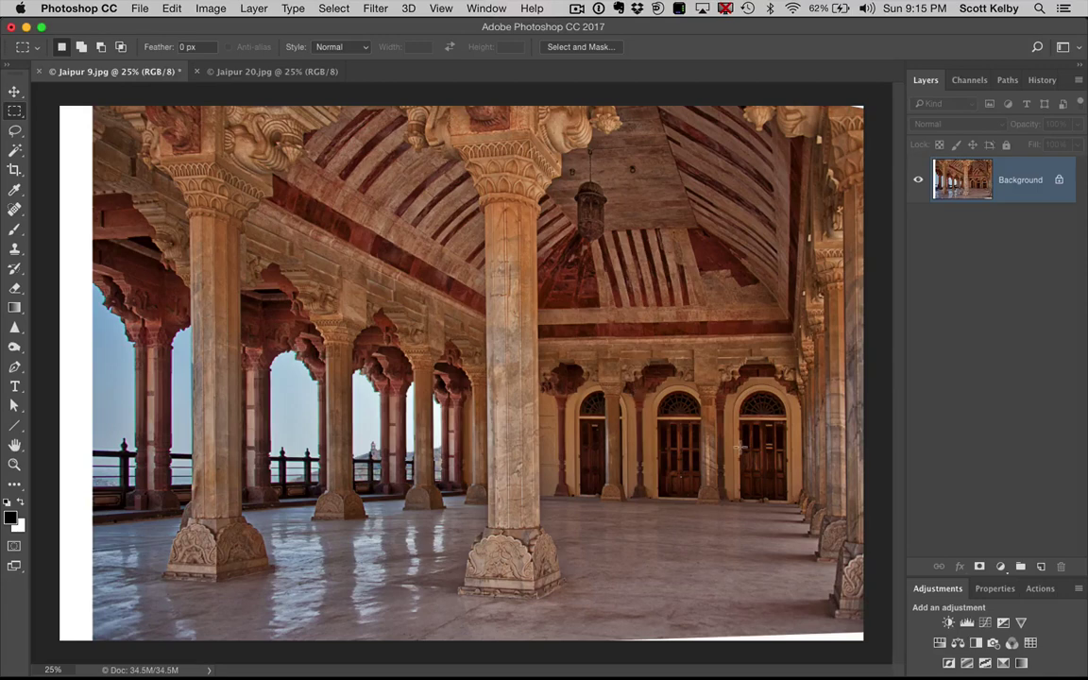
pyautogui.click(14, 169)
# Crop off the left white strip, then Magic Wand-select the white gaps at top-right and bottom.
pyautogui.moveTo(56, 369); pyautogui.dragTo(72, 371)
pyautogui.press('Return')
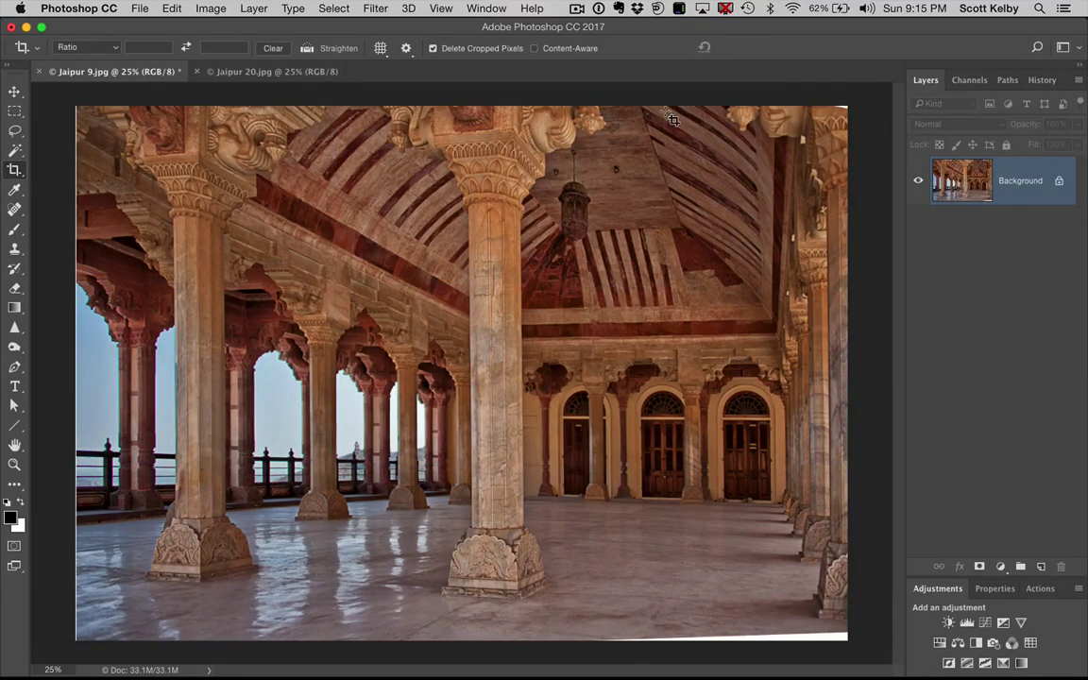
pyautogui.moveTo(15, 154)
pyautogui.mouseDown()
pyautogui.moveTo(82, 143)
pyautogui.moveTo(81, 152)
pyautogui.mouseUp()
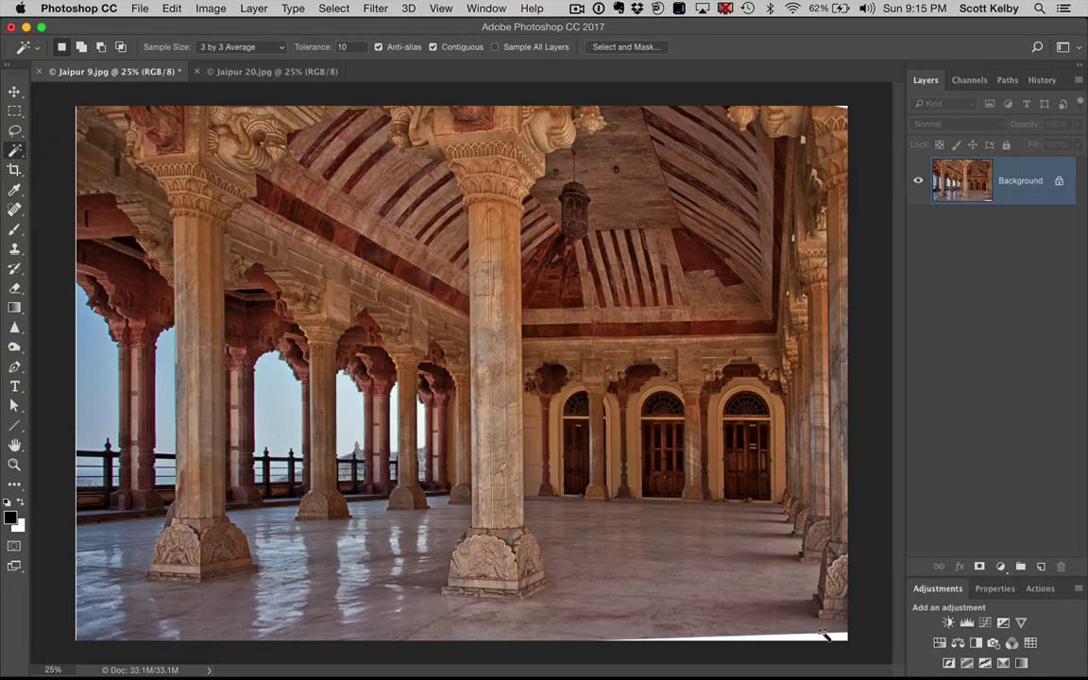
pyautogui.press('shift')
pyautogui.keyDown('shift'); pyautogui.click(843, 106); pyautogui.keyUp('shift')
# Expand the selection of white gaps by 4 pixels.
pyautogui.click(335, 10)
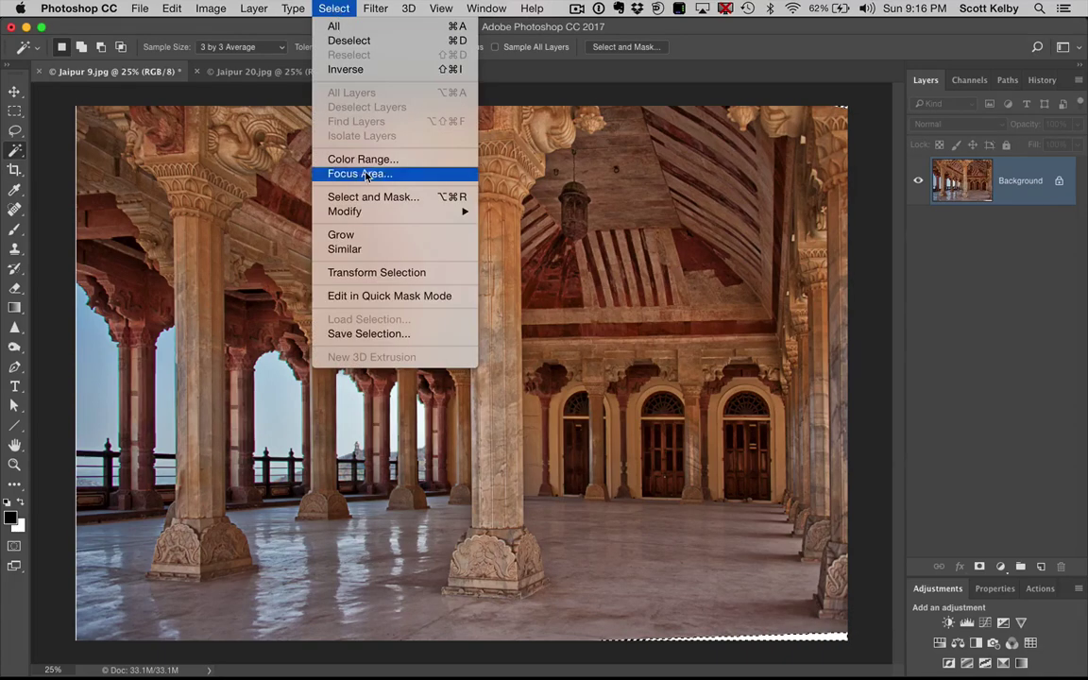
pyautogui.moveTo(335, 211)
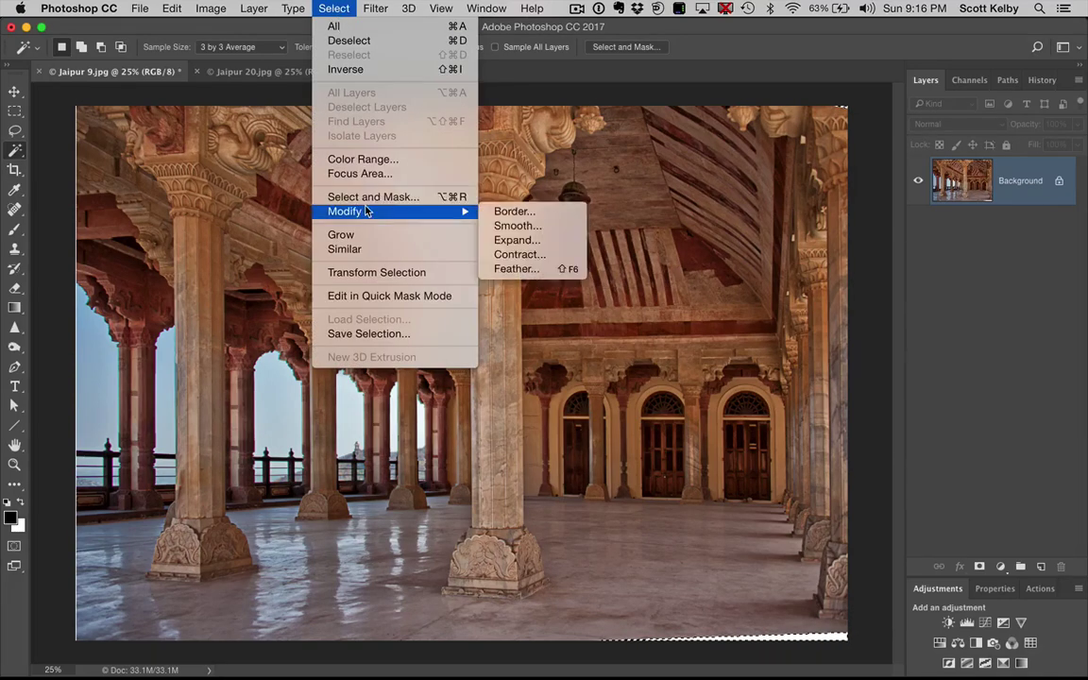
pyautogui.click(561, 246)
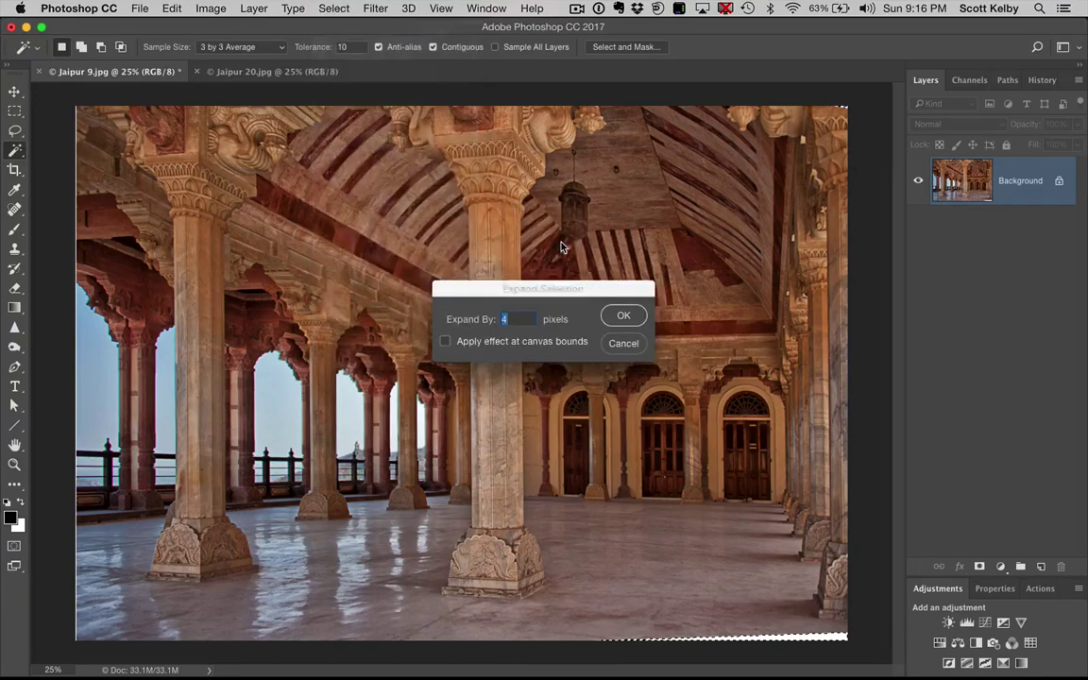
pyautogui.click(626, 316)
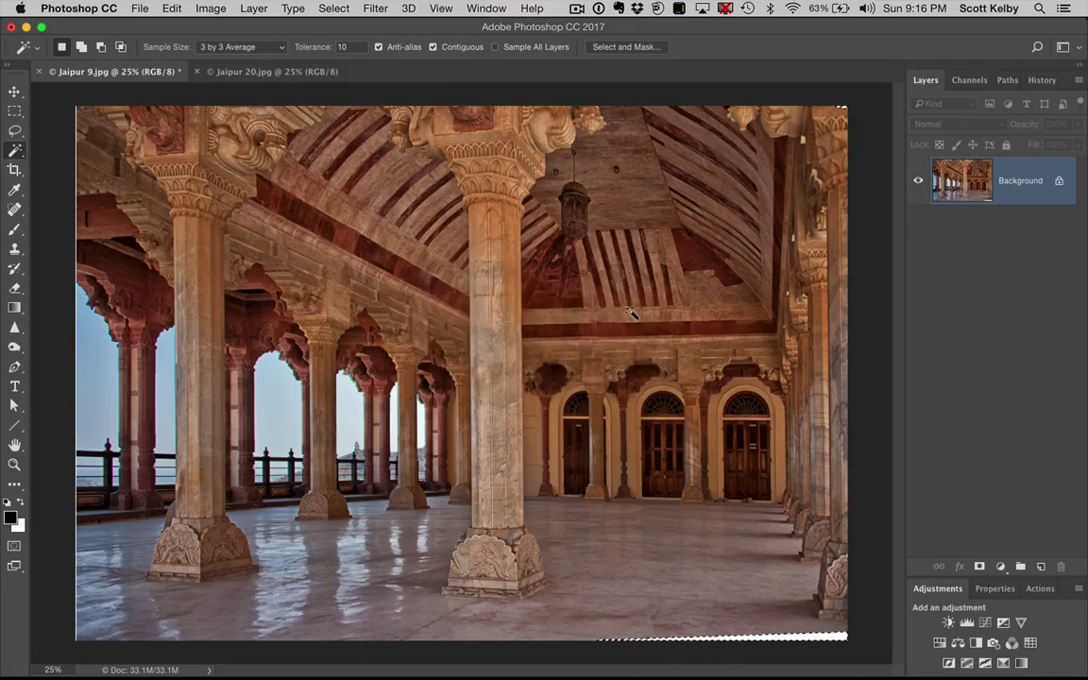
# Fill the expanded selection with Content-Aware content and deselect.
pyautogui.click(171, 7)
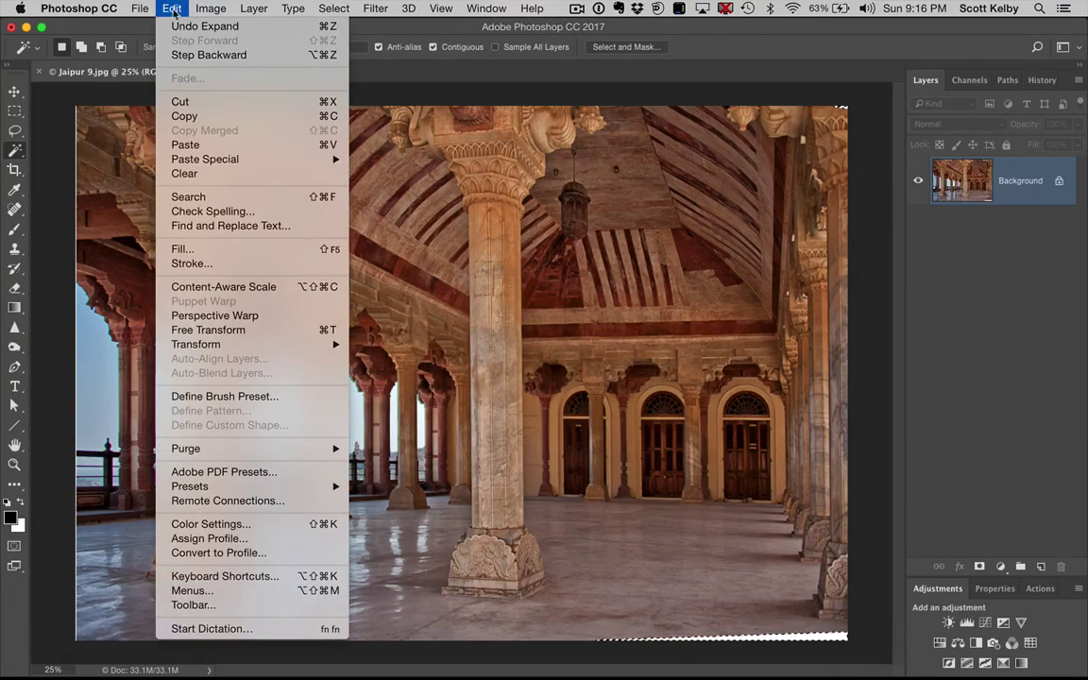
pyautogui.click(224, 248)
pyautogui.moveTo(269, 219); pyautogui.dragTo(421, 155)
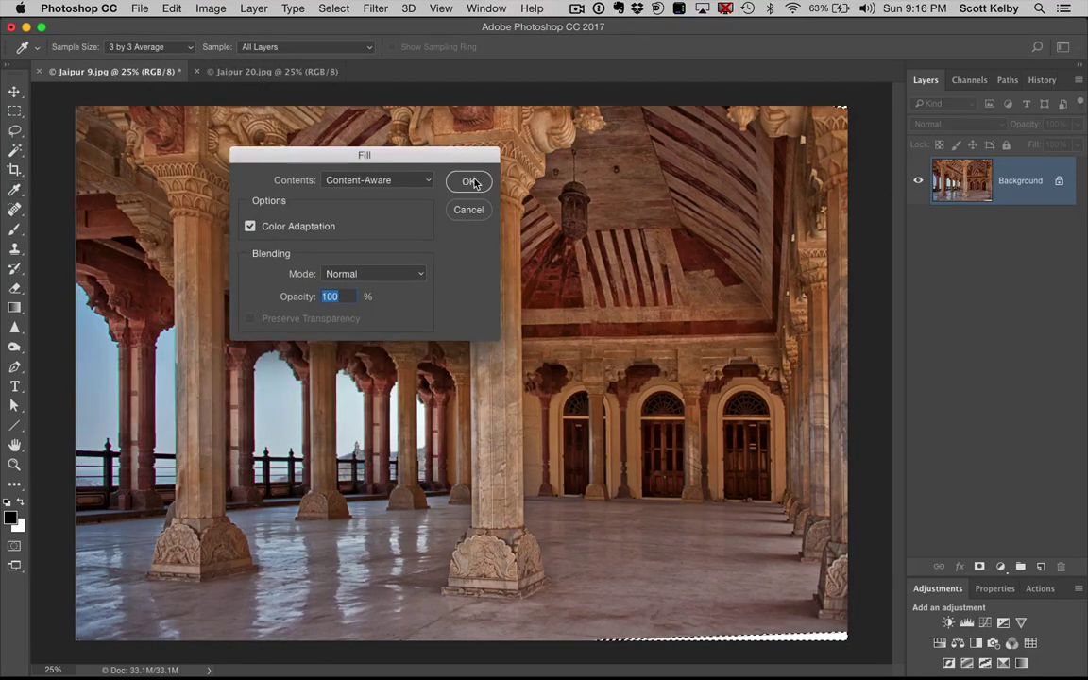
pyautogui.click(470, 182)
pyautogui.press('w')
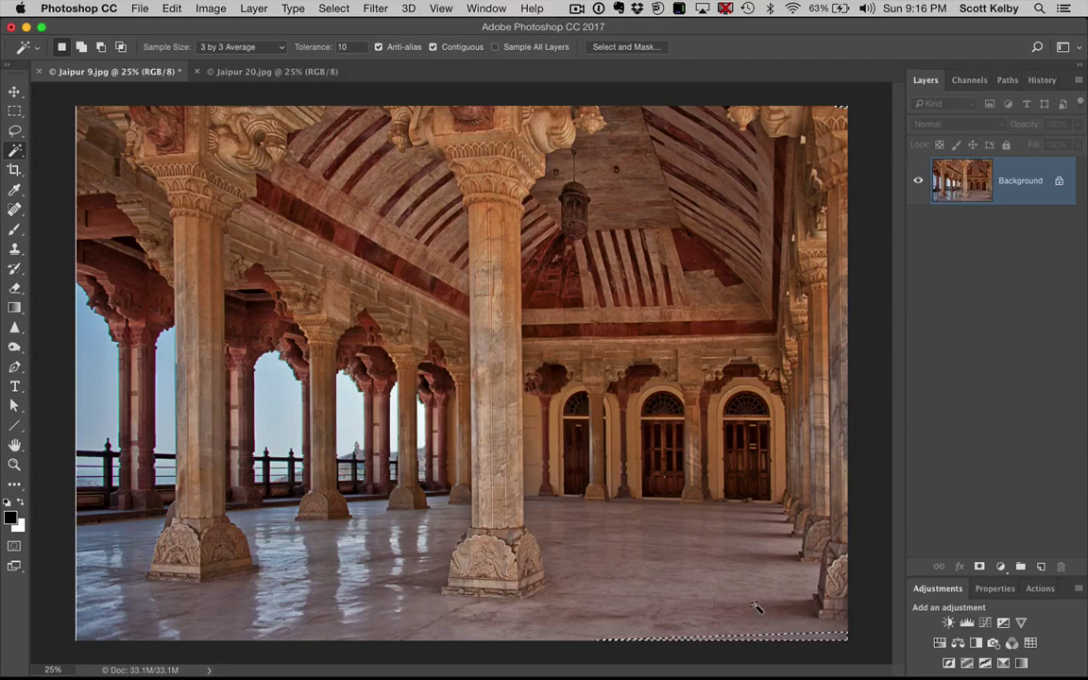
pyautogui.press('super+d')
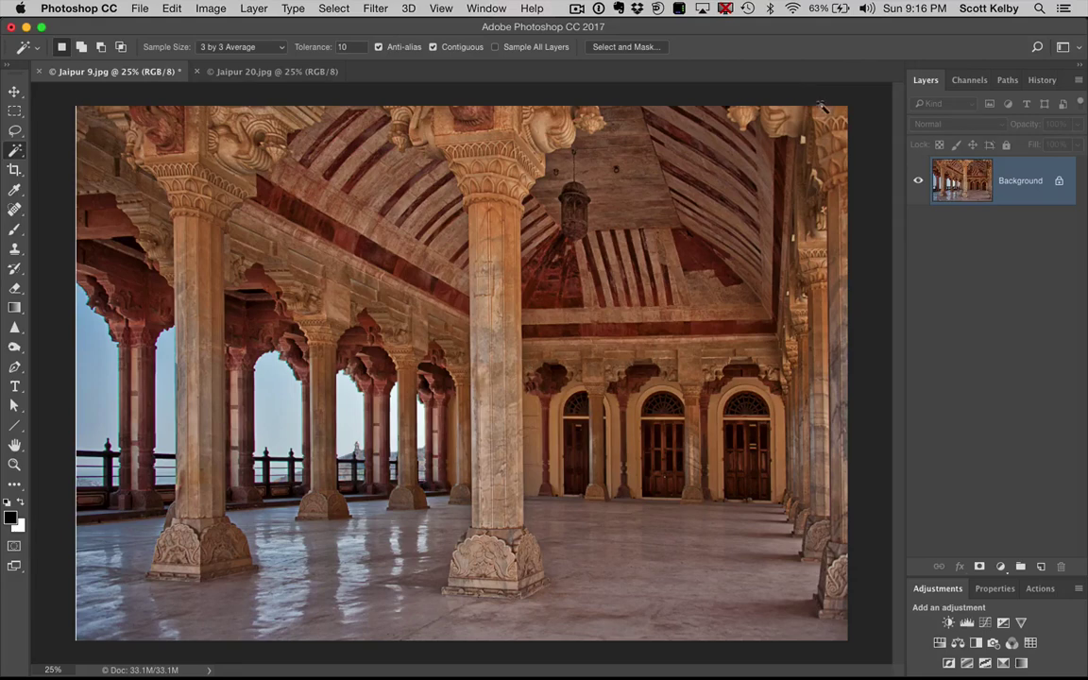
# Trim a thin sliver from the photo's left and right edges with a fresh crop.
pyautogui.click(15, 170)
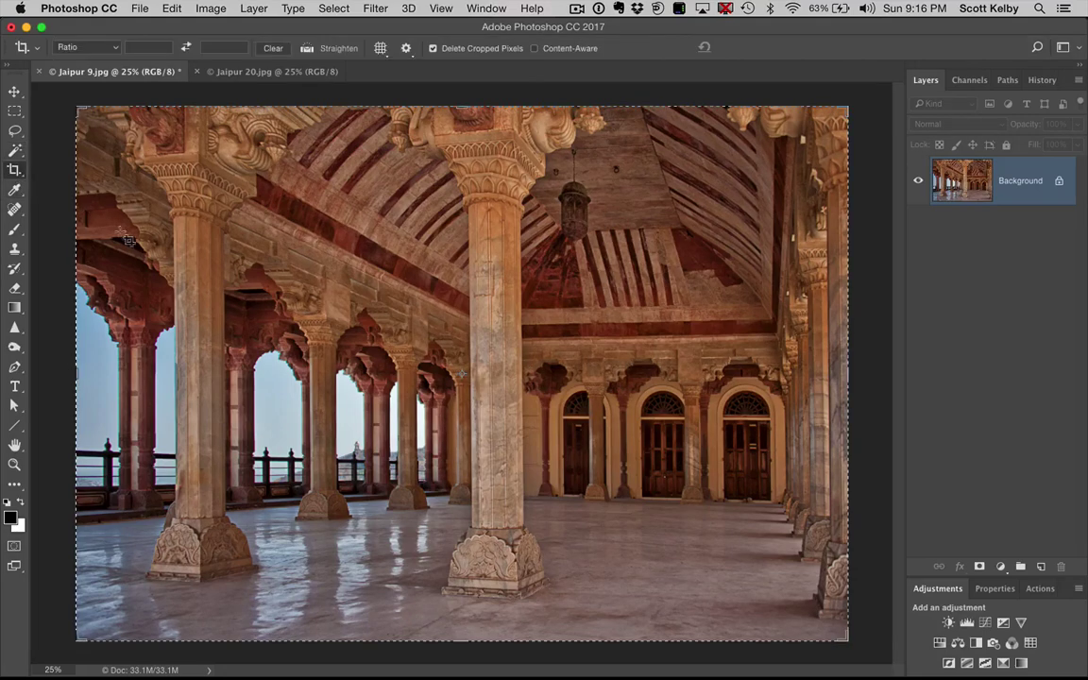
pyautogui.moveTo(65, 330); pyautogui.dragTo(76, 370)
pyautogui.press('Return')
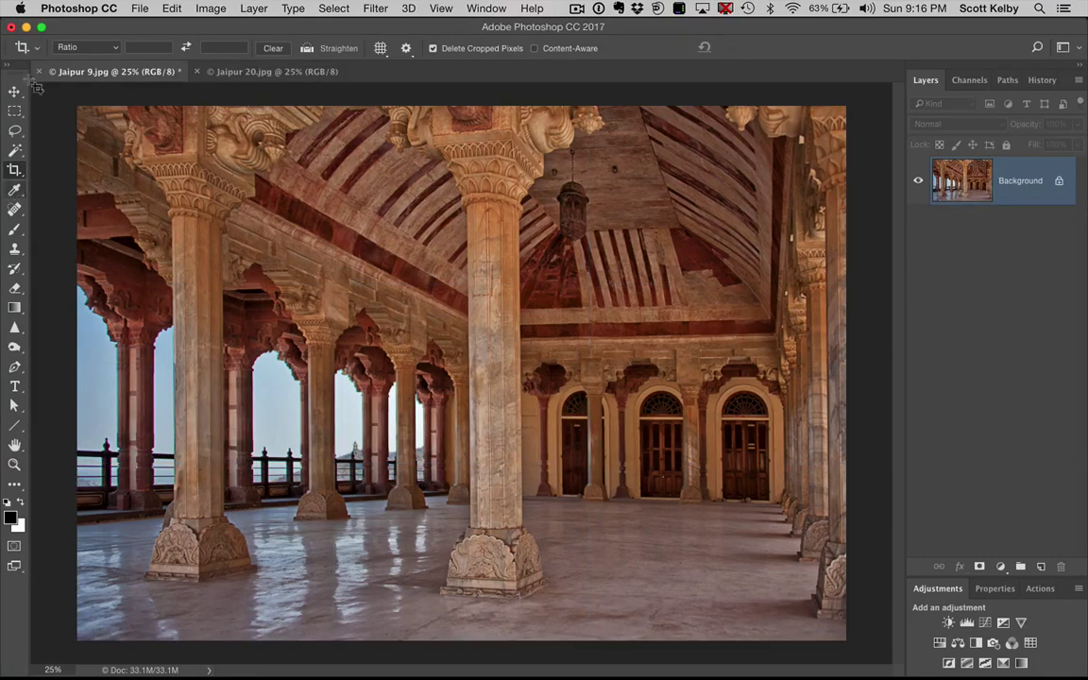
pyautogui.click(15, 93)
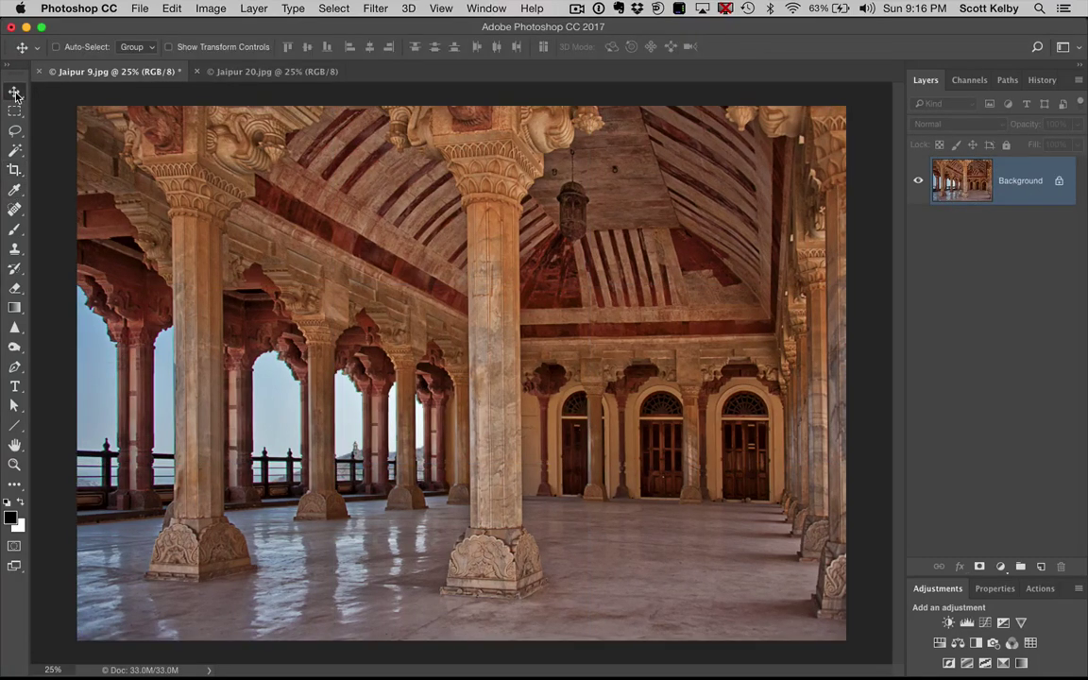